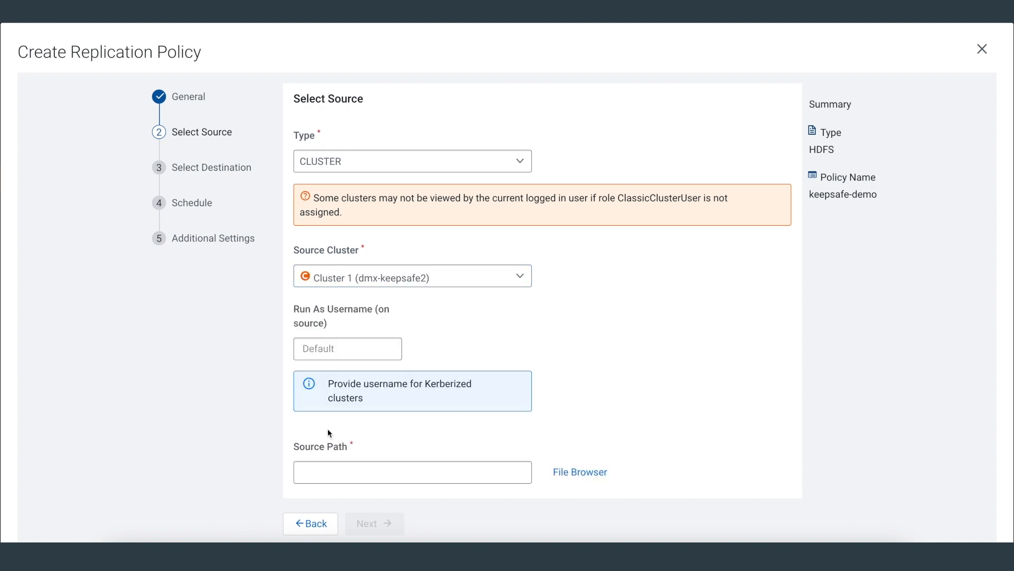
Browse the source cluster's files to set the source path to /tmp/keepsafe and continue to the destination settings
scroll(333, 413, down, 3)
scroll(331, 412, down, 3)
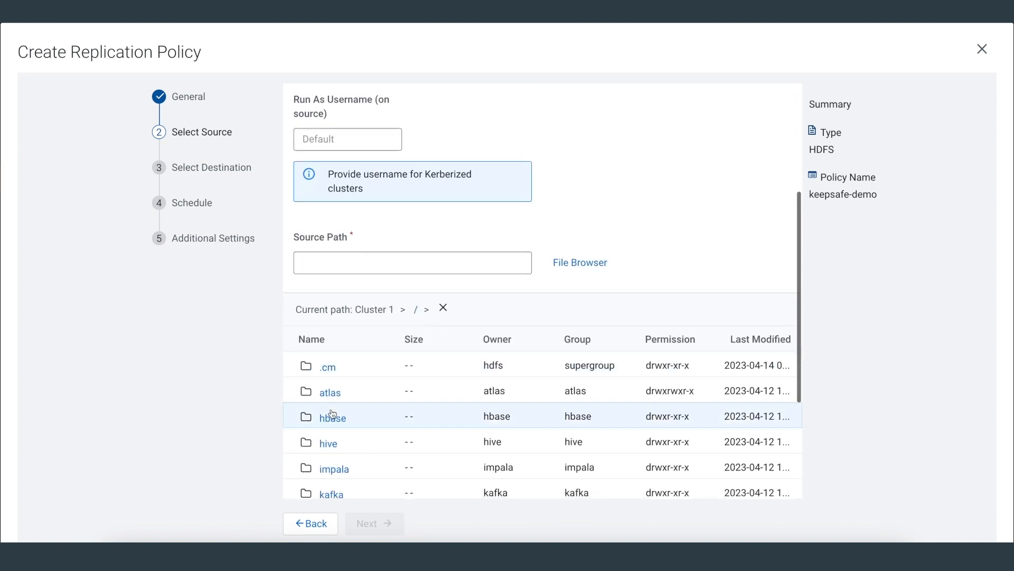
scroll(332, 414, down, 1)
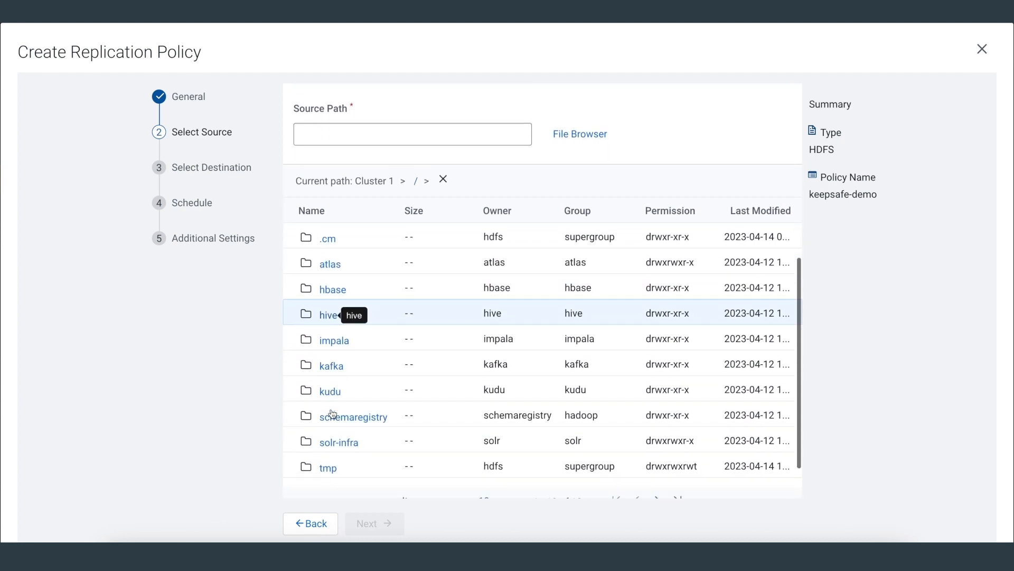
scroll(331, 415, up, 1)
click(327, 480)
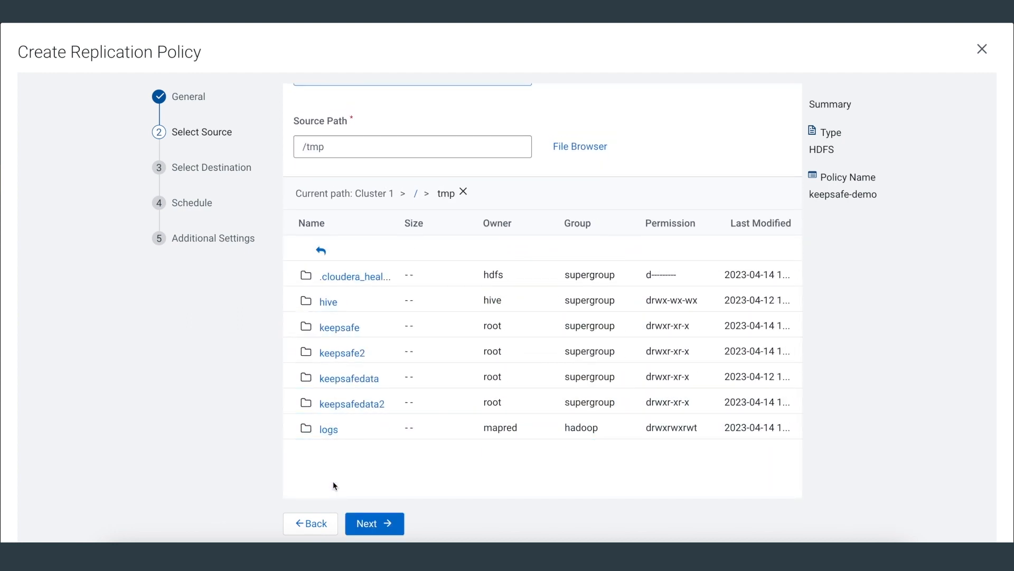
click(341, 332)
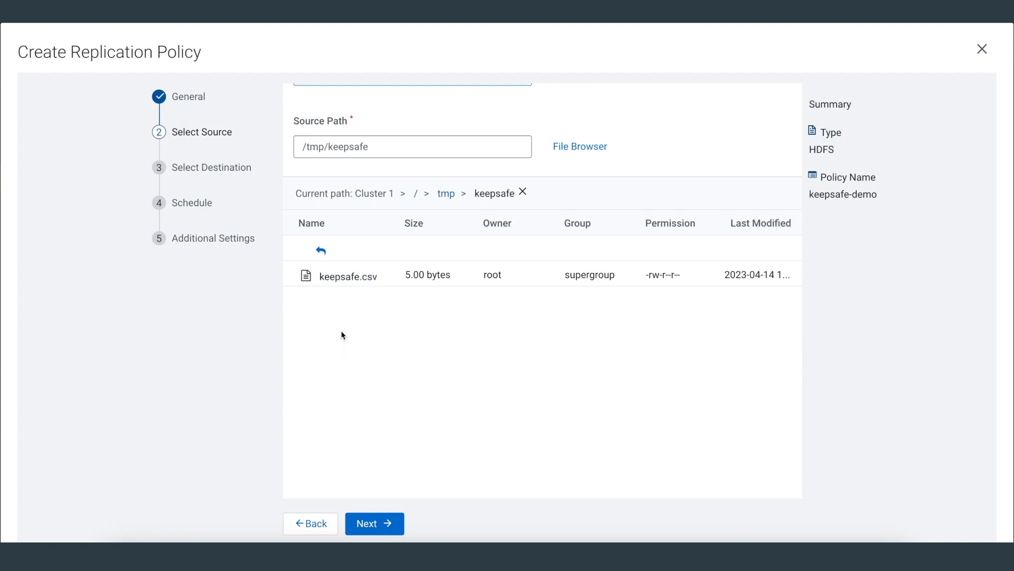
click(375, 525)
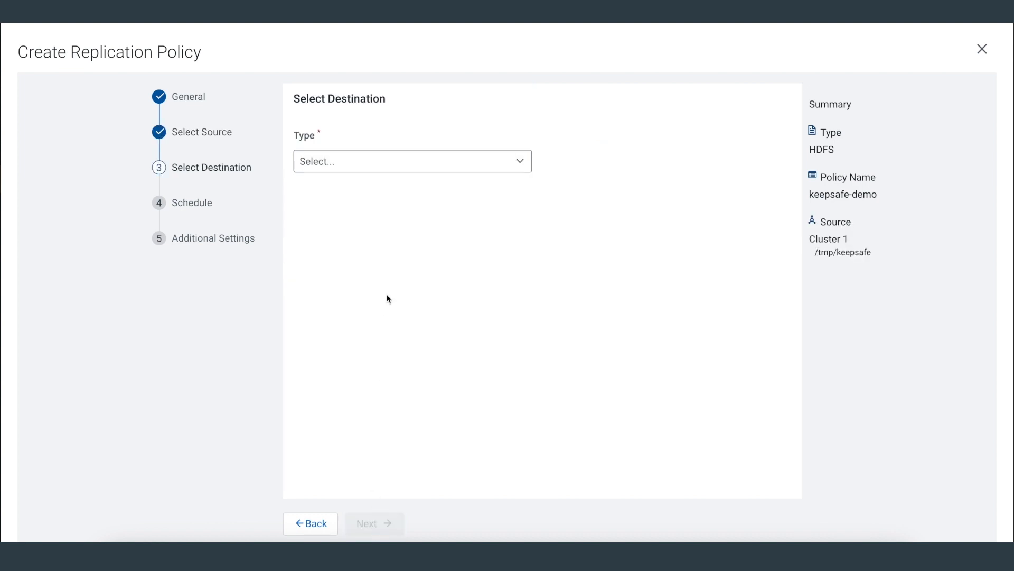
Set the destination type to S3 with demo-keepsafe as the cloud credential on the source
click(357, 168)
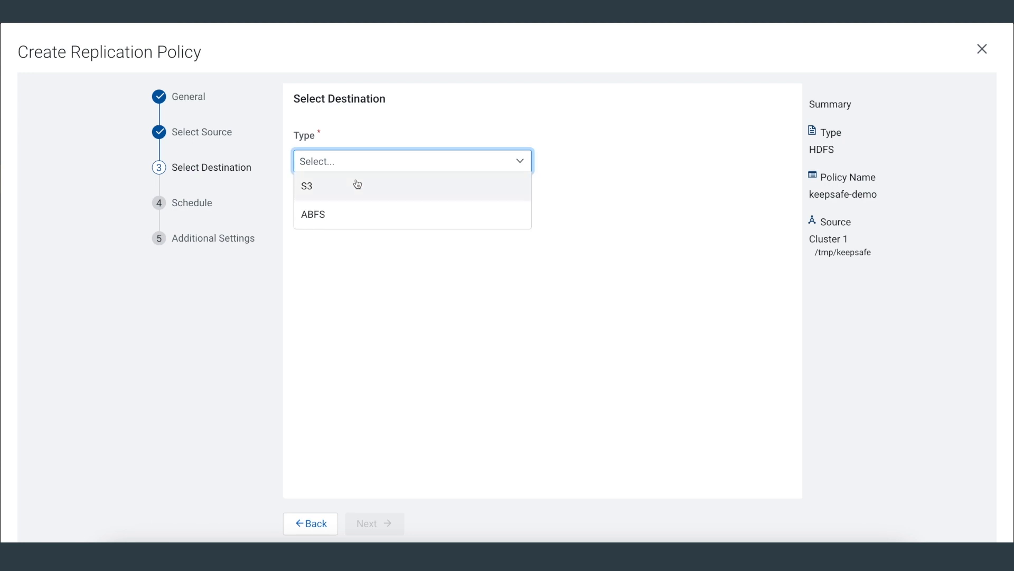
click(359, 188)
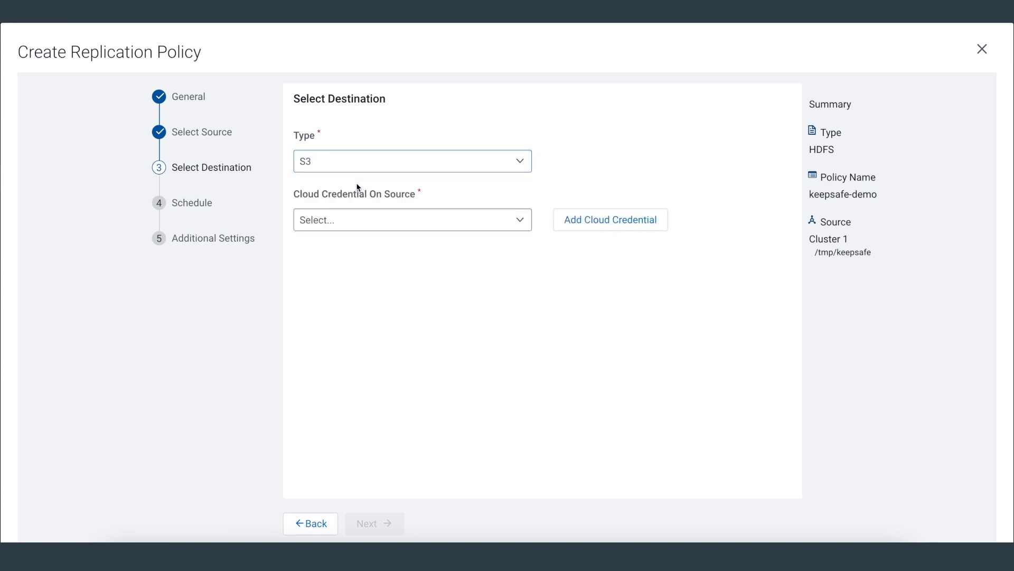
click(365, 225)
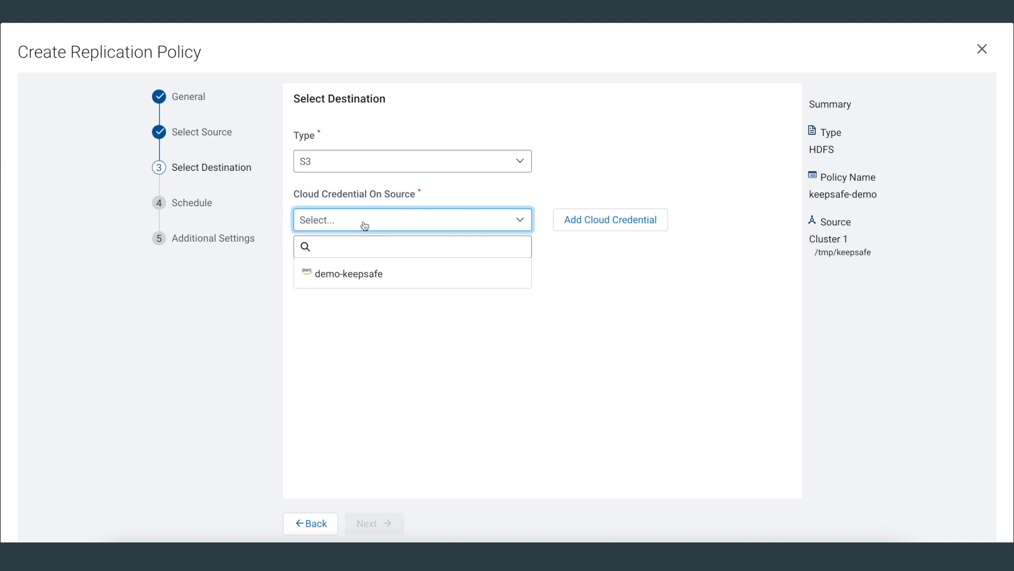
click(361, 274)
Enter the S3 bucket path ending in keepsafe2, validate the policy and continue to the schedule settings
click(362, 277)
text(vijayk-cucoredev/dmx-siyi/)
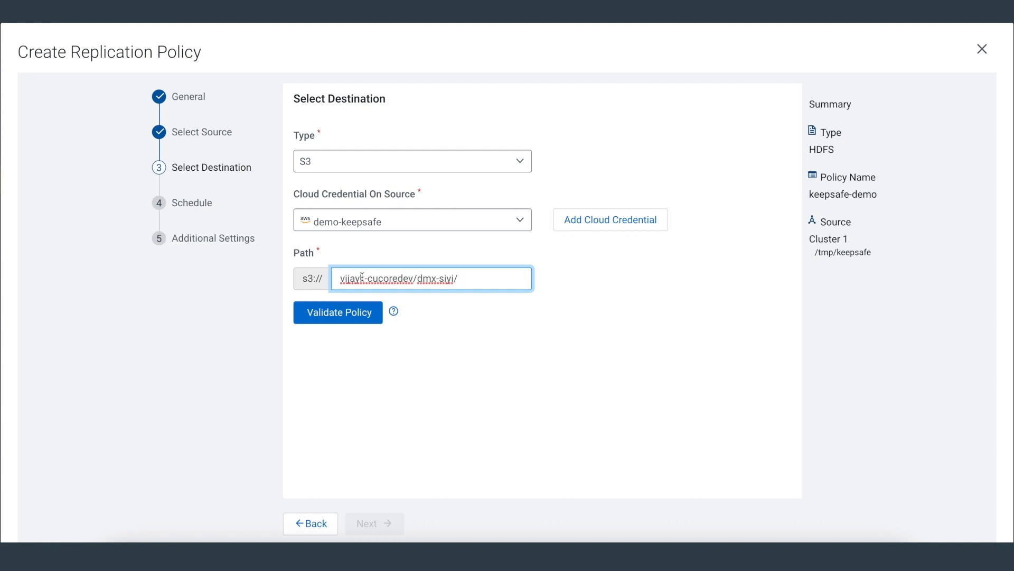
text(keepsafe2)
click(351, 317)
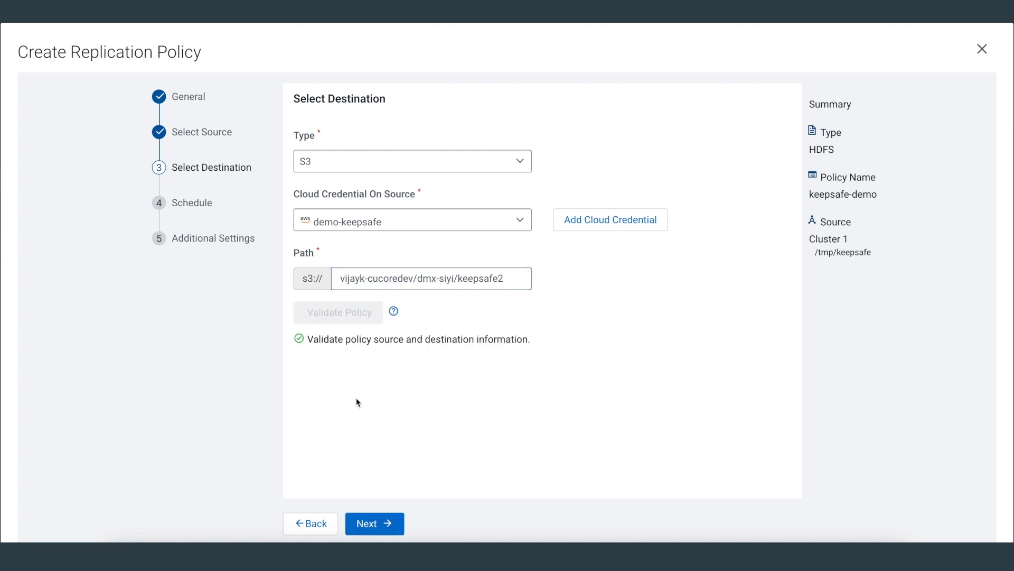
click(374, 524)
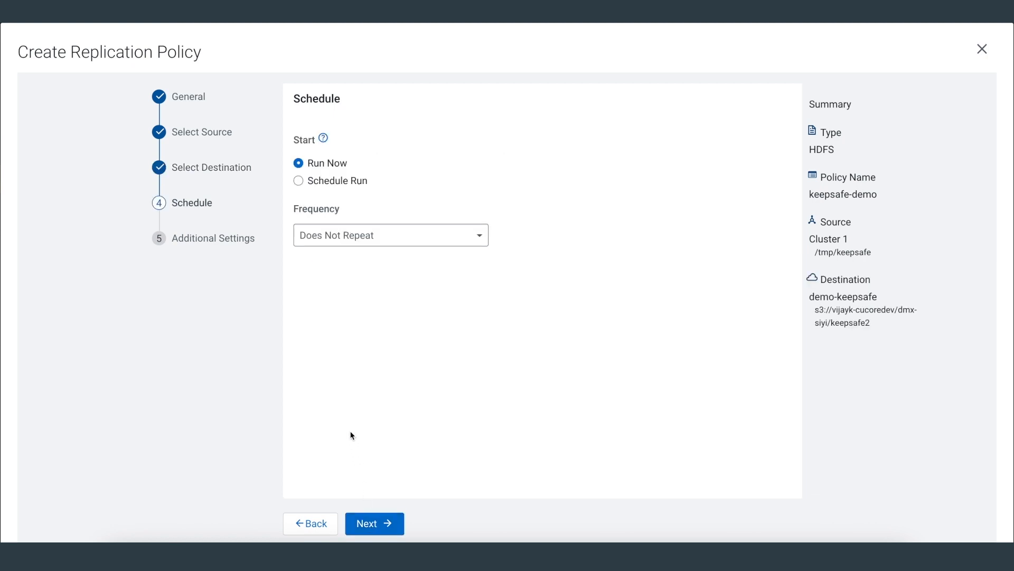
Set the replication frequency to Daily at 12:00 AM
click(321, 248)
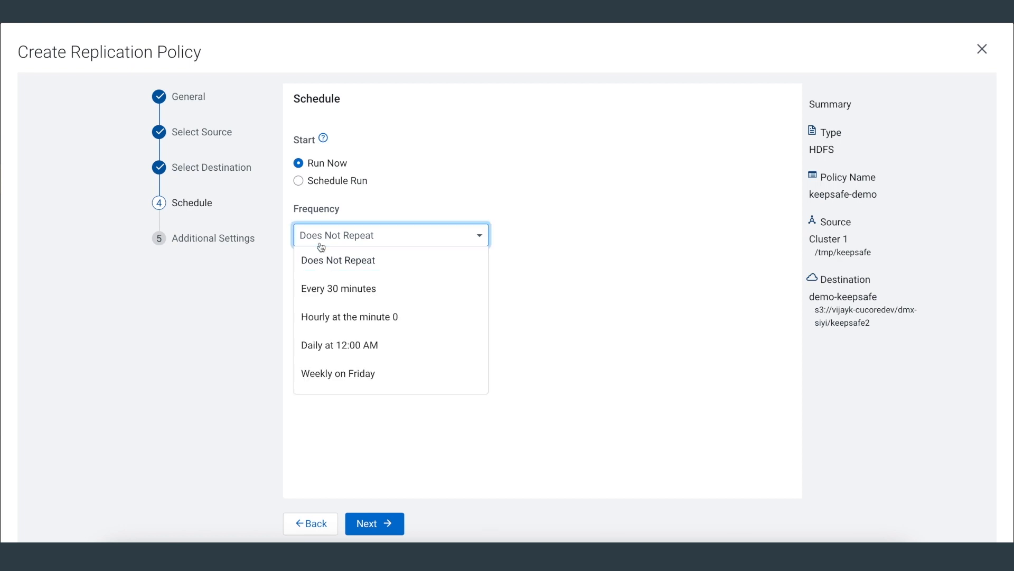
click(334, 354)
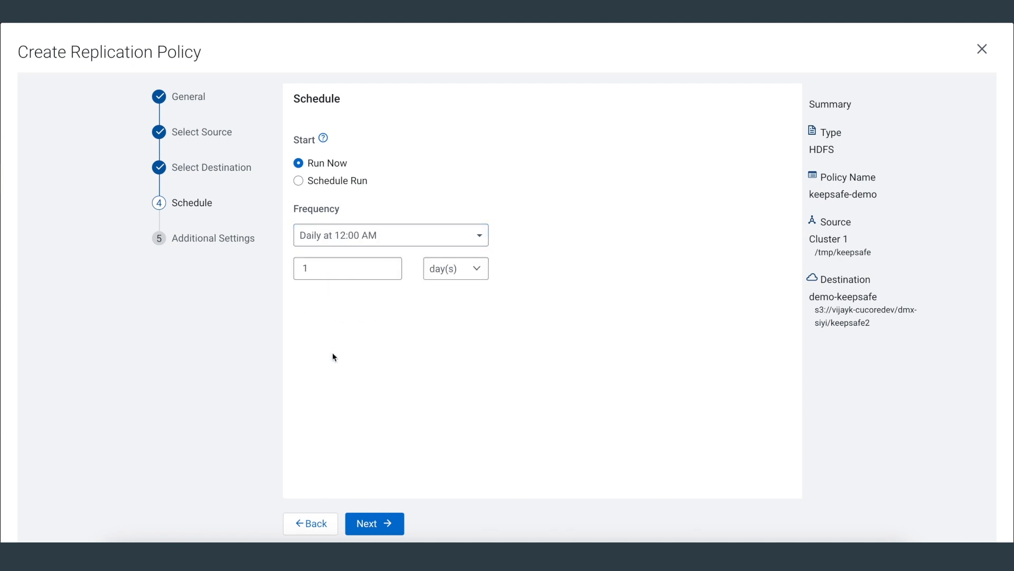
click(303, 183)
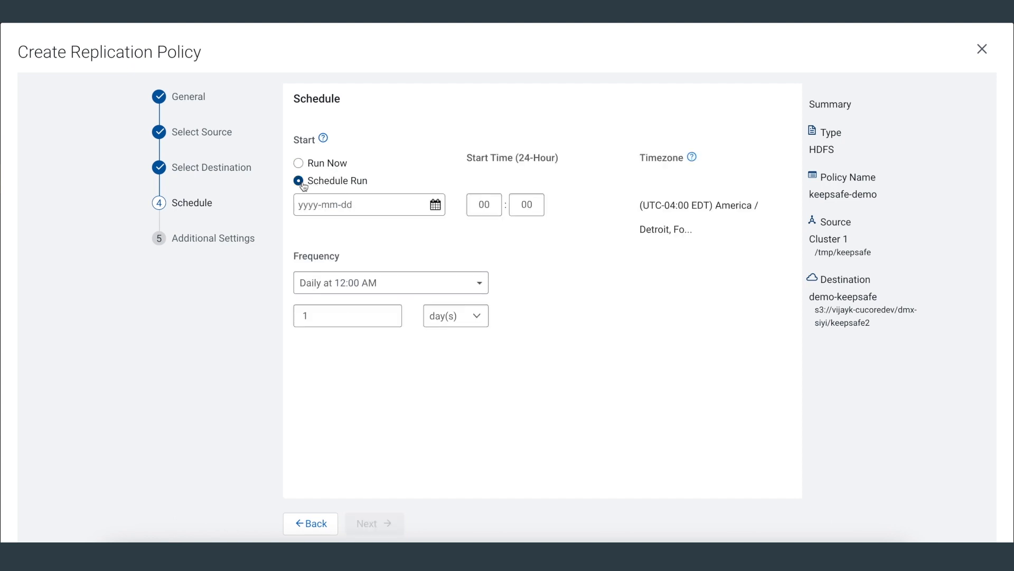
click(435, 205)
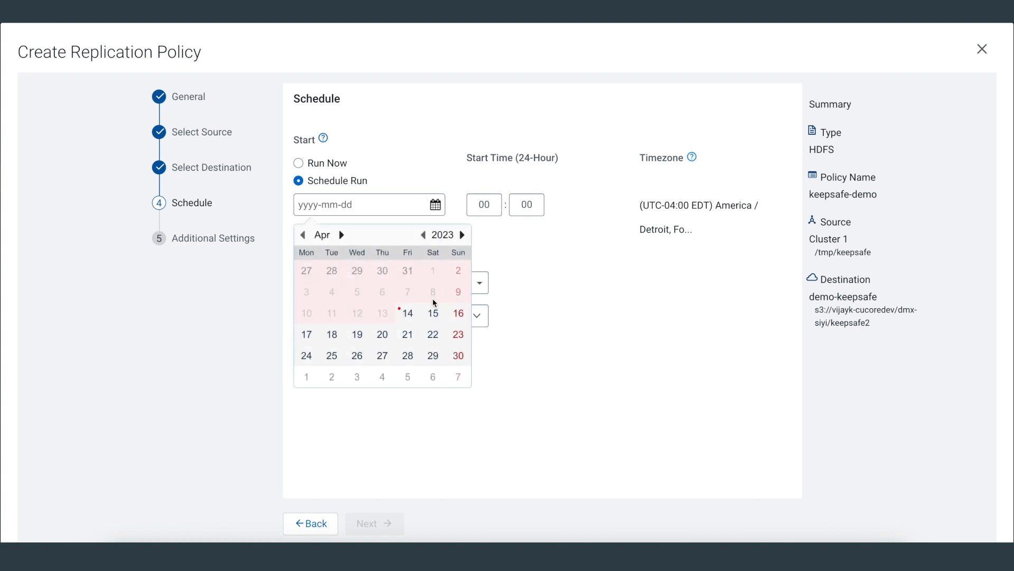
click(333, 336)
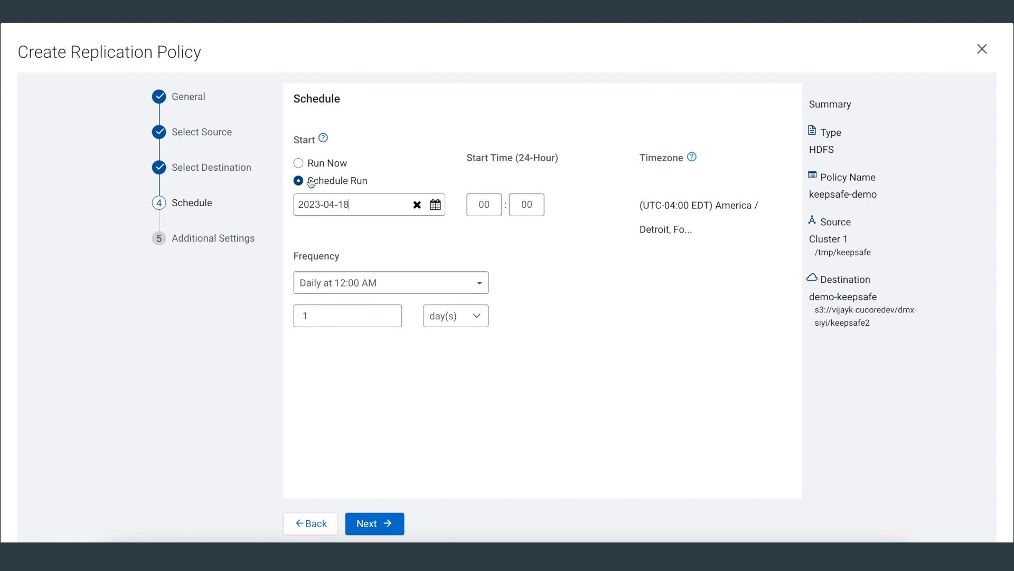
click(299, 163)
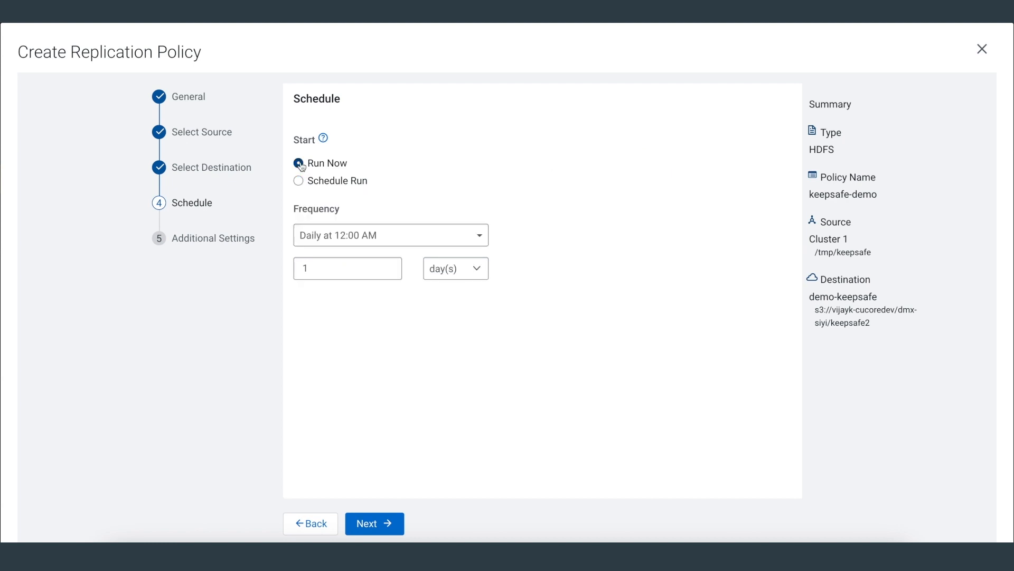
Review the additional settings, including replication strategy, error handling, delete policy and alerts, and create the policy with the defaults
click(369, 534)
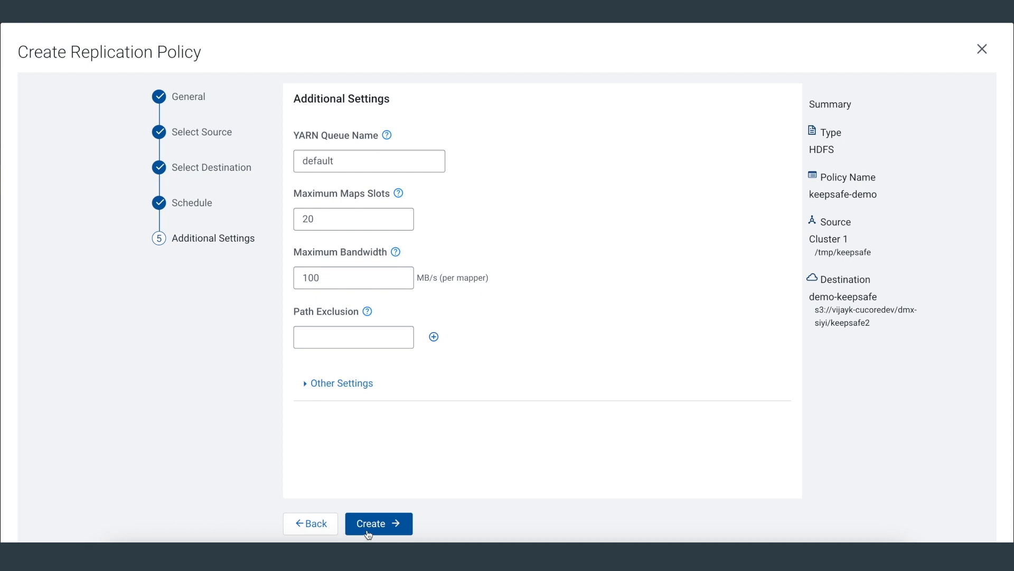
click(330, 395)
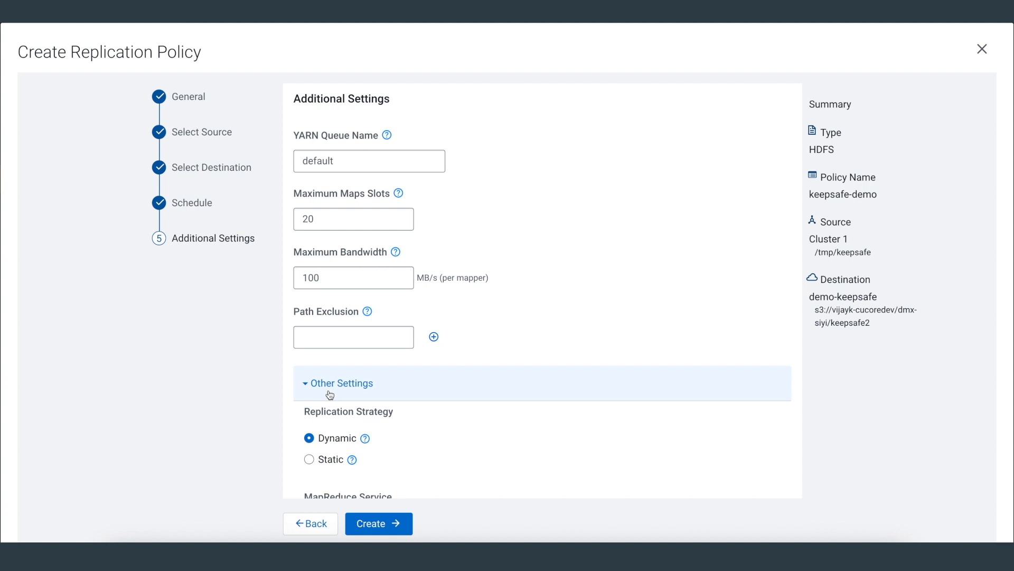
scroll(330, 395, down, 2)
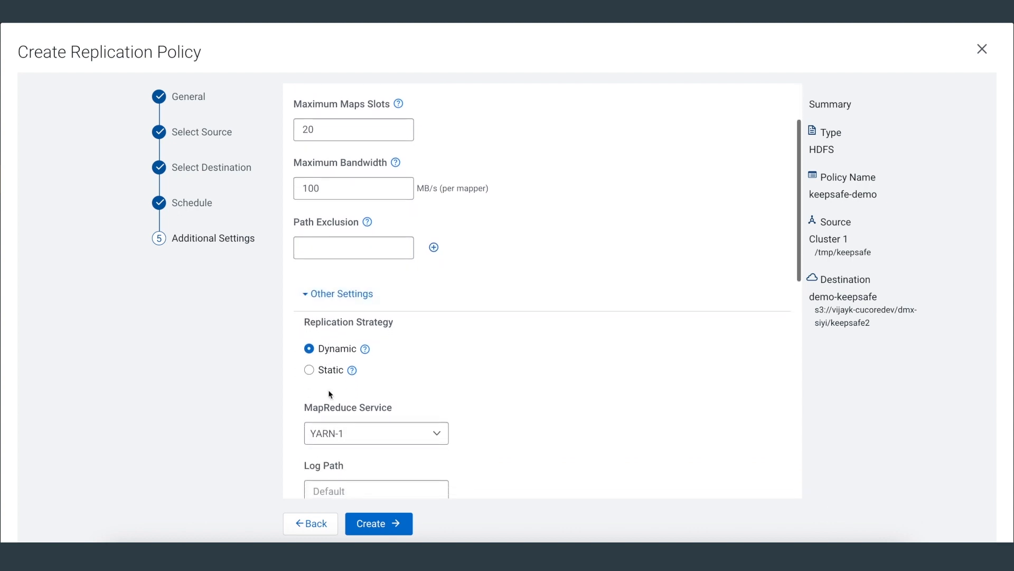
scroll(328, 389, down, 1)
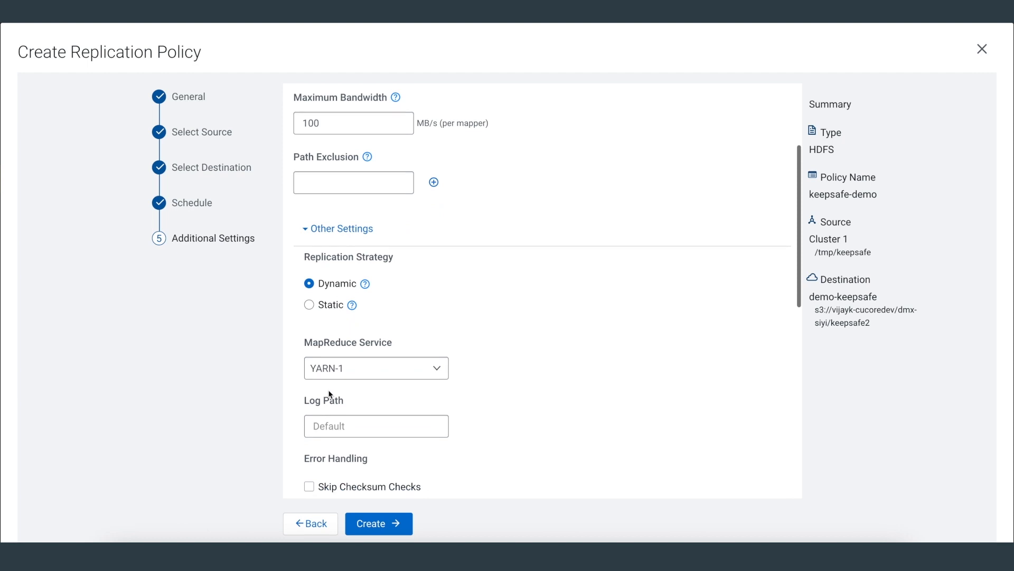
scroll(329, 393, down, 1)
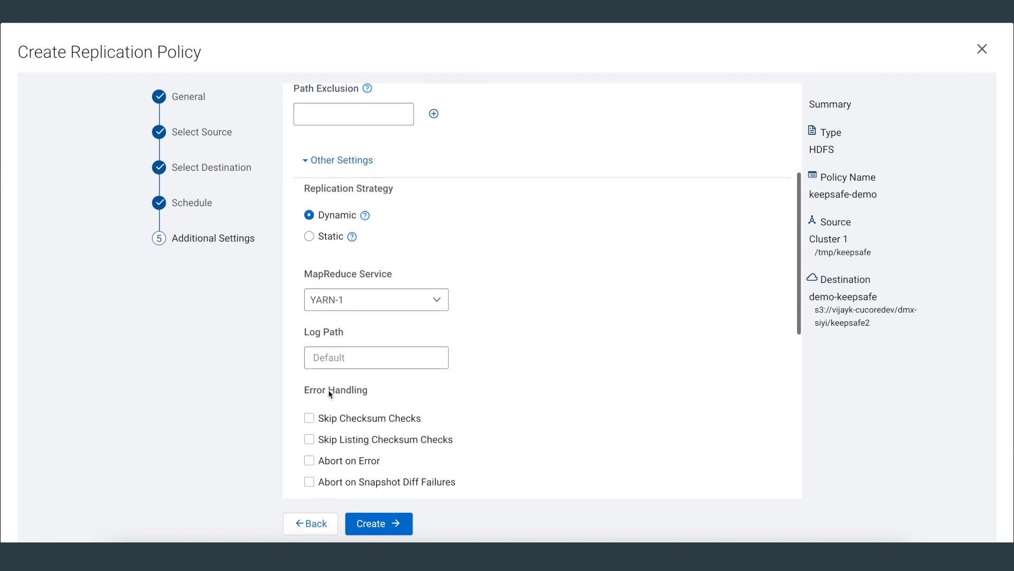
scroll(329, 393, down, 1)
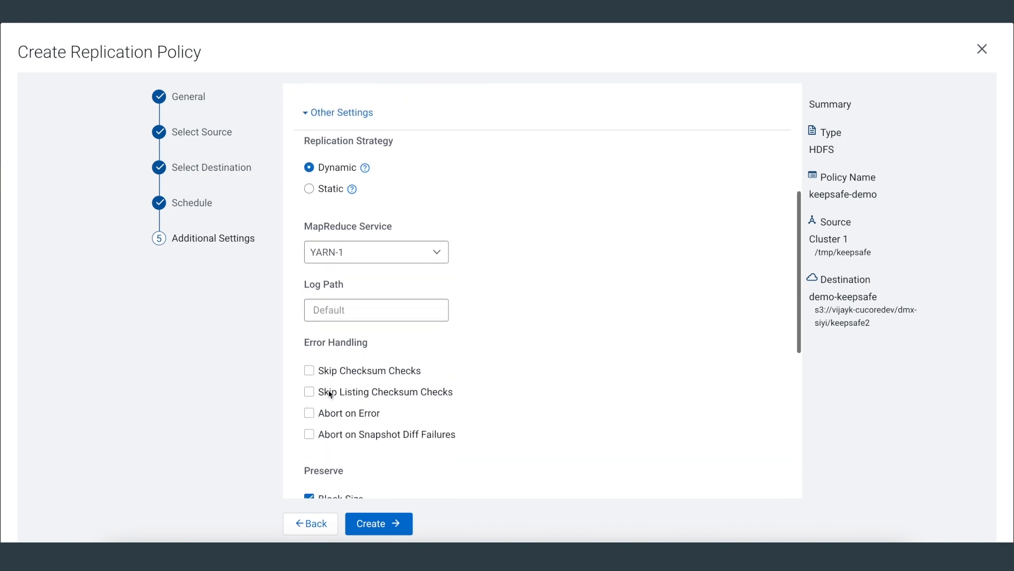
scroll(329, 393, down, 1)
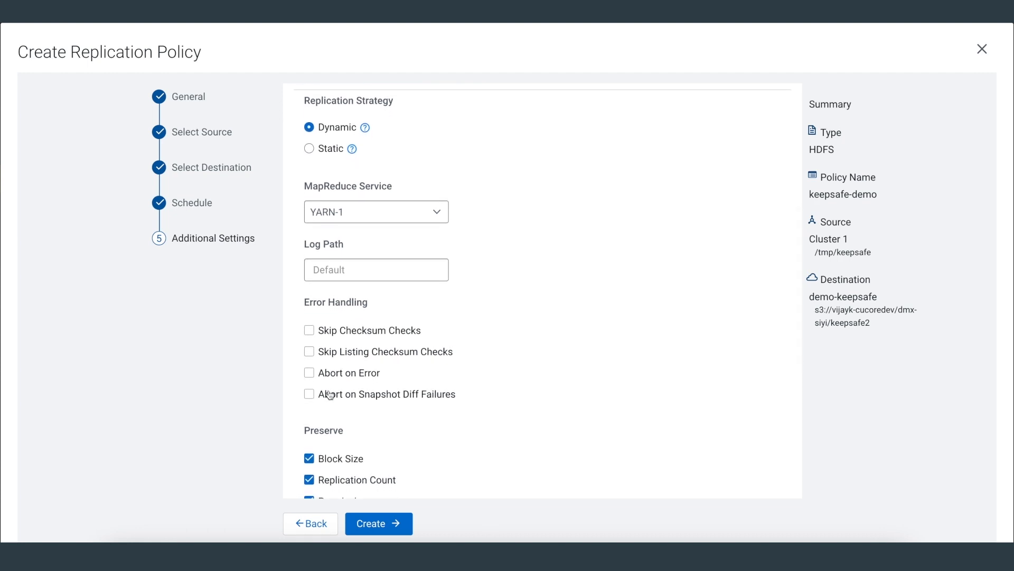
scroll(329, 395, down, 4)
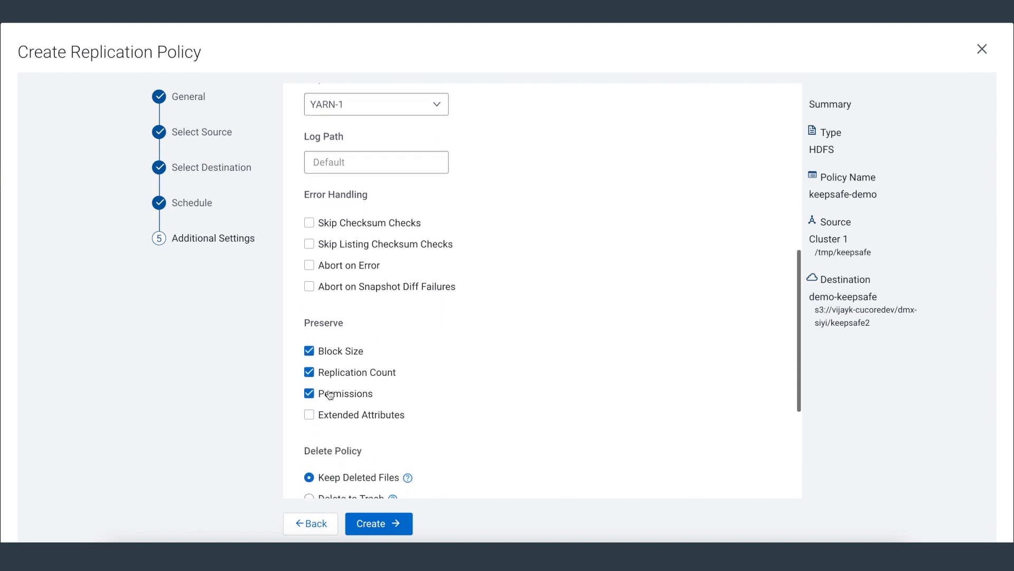
scroll(329, 394, down, 5)
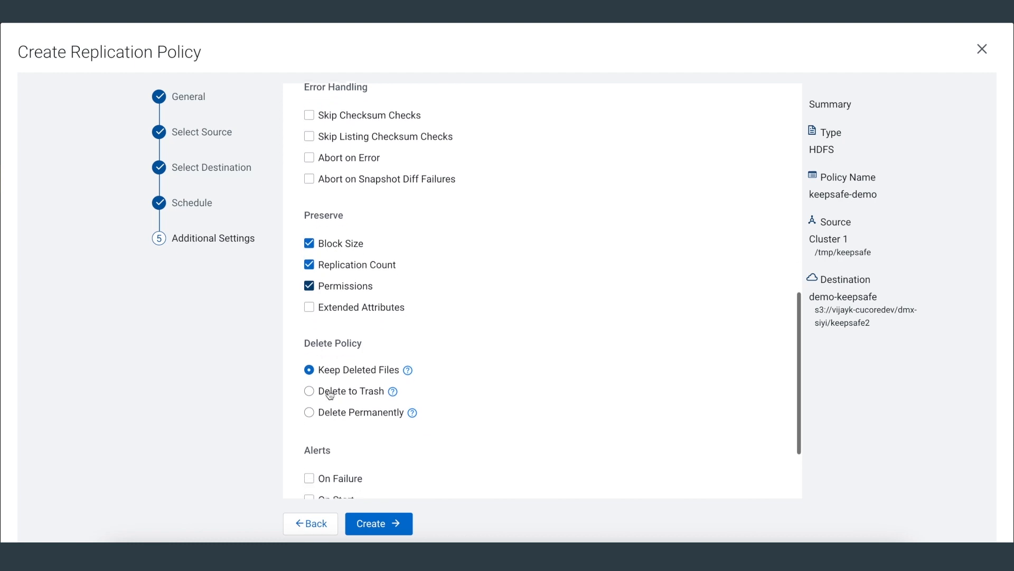
scroll(330, 395, down, 4)
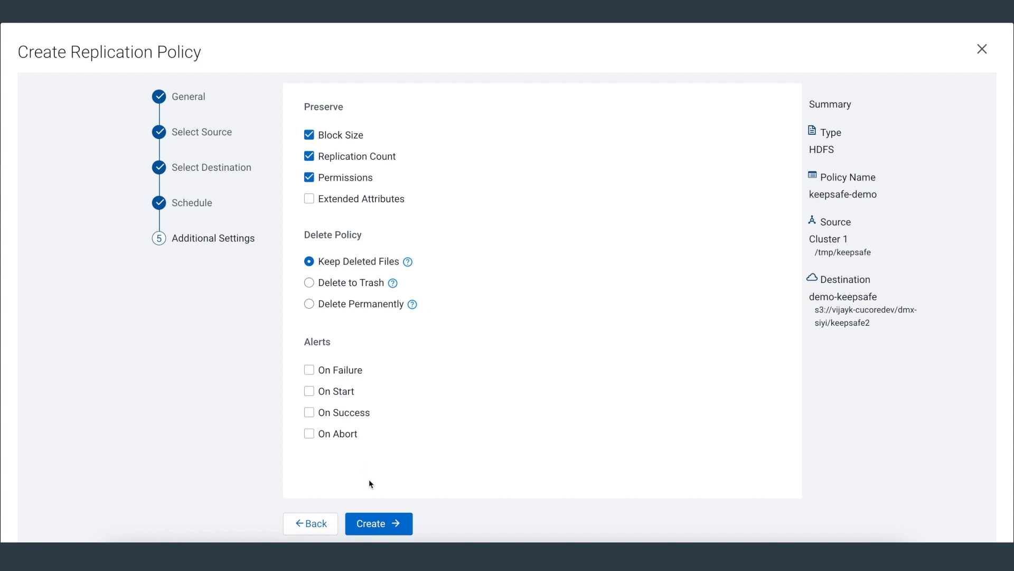
click(379, 524)
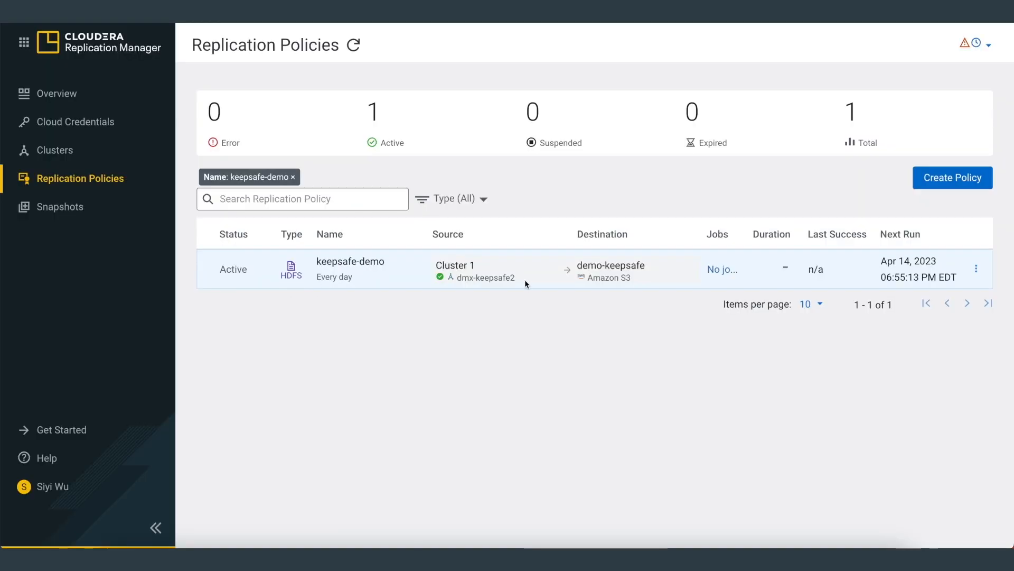
Open the job run of the keepsafe-demo policy and view its command details
click(354, 270)
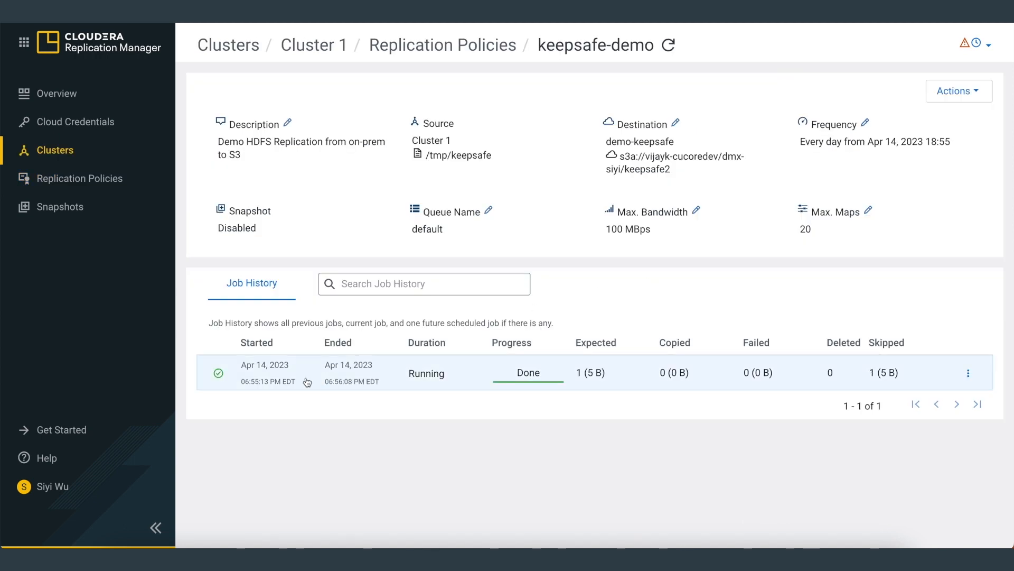
click(267, 378)
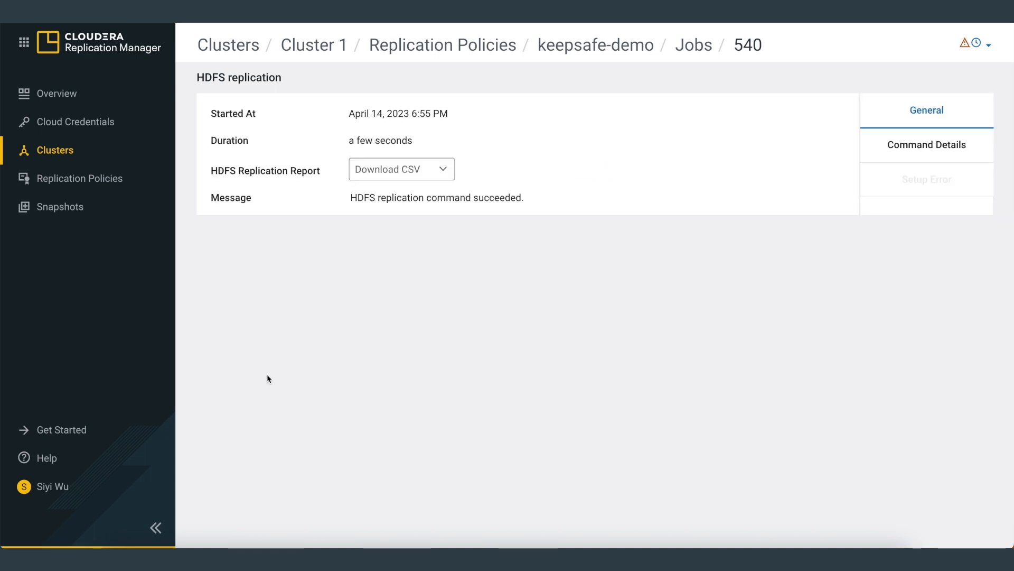
click(914, 153)
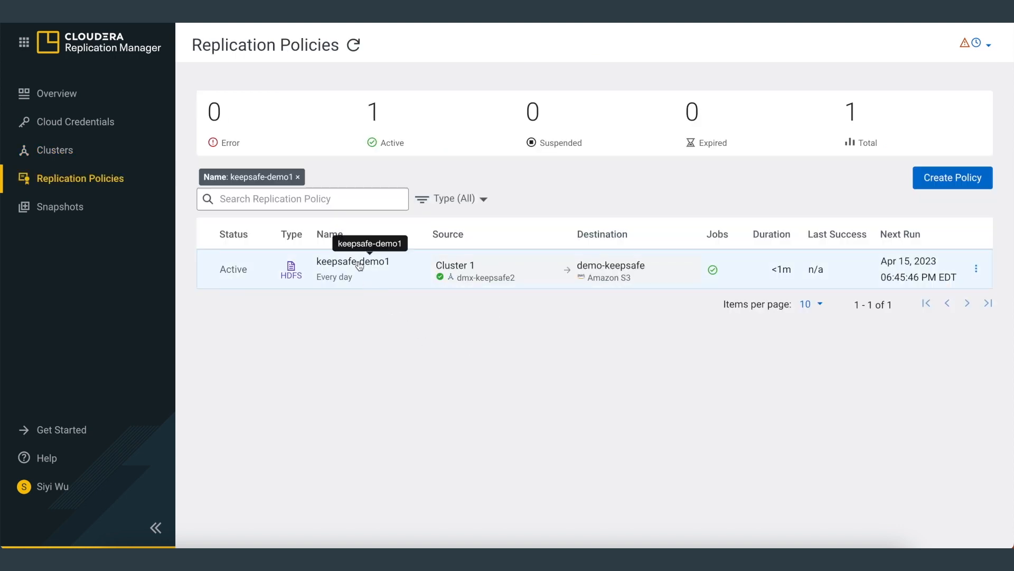
Start a new HDFS replication policy named keepsafe-demo2 with the description "Demo HDFS Replication from S3 to on-prem"
click(331, 204)
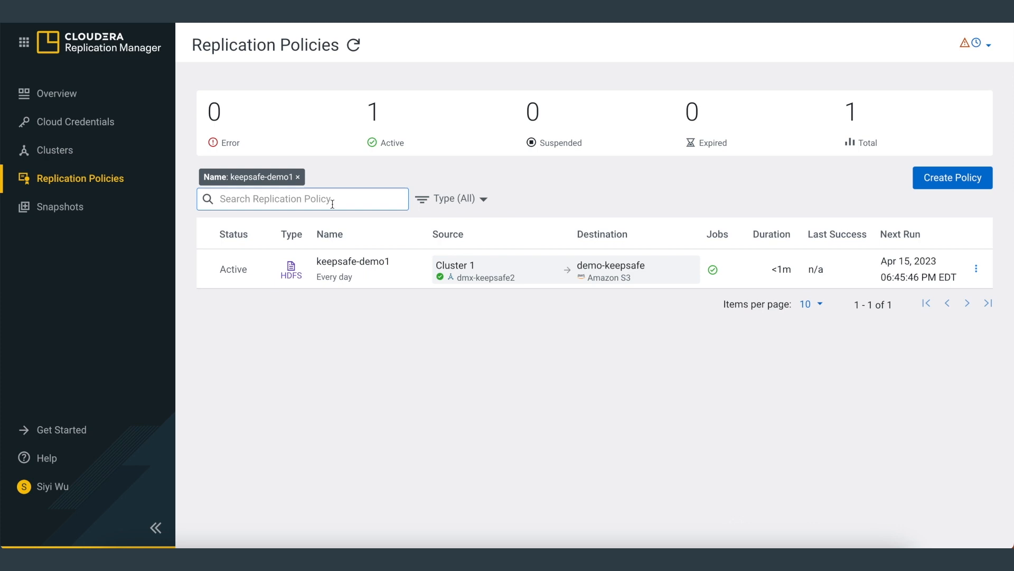
click(972, 181)
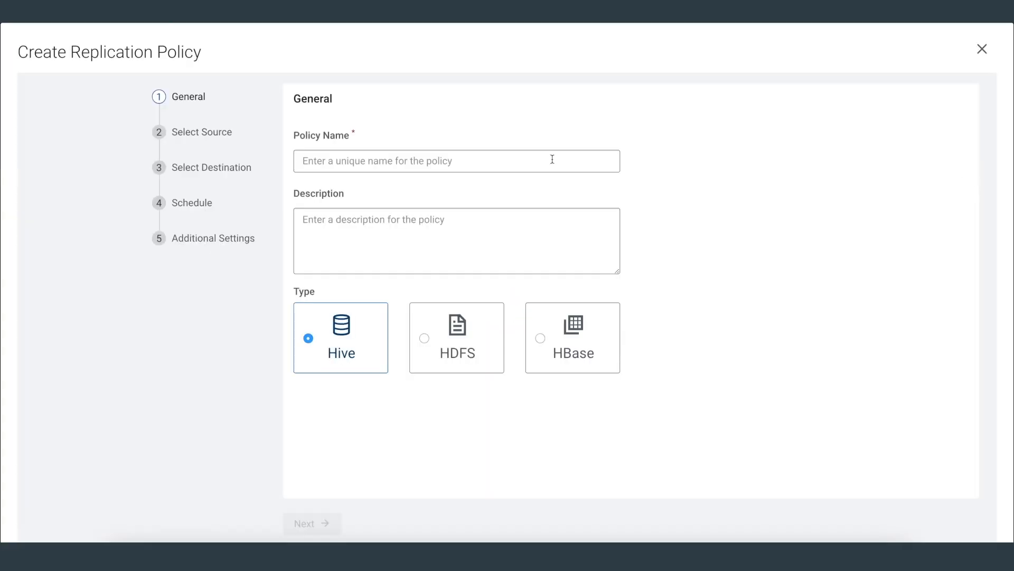
click(530, 160)
text(keepsafe-demo2)
click(504, 221)
text(Demo HDFS Replication from S3 to on-prem)
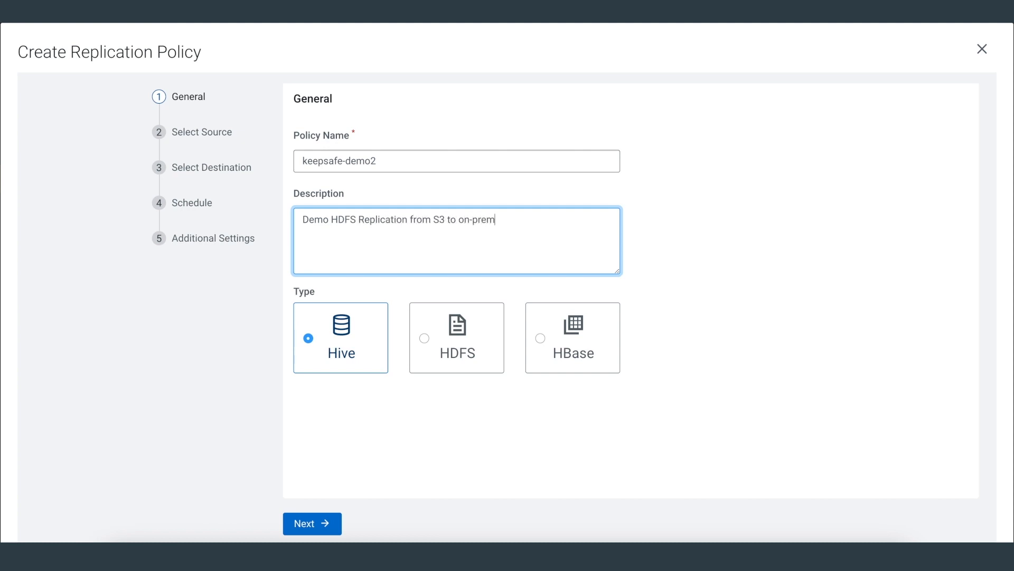
click(490, 332)
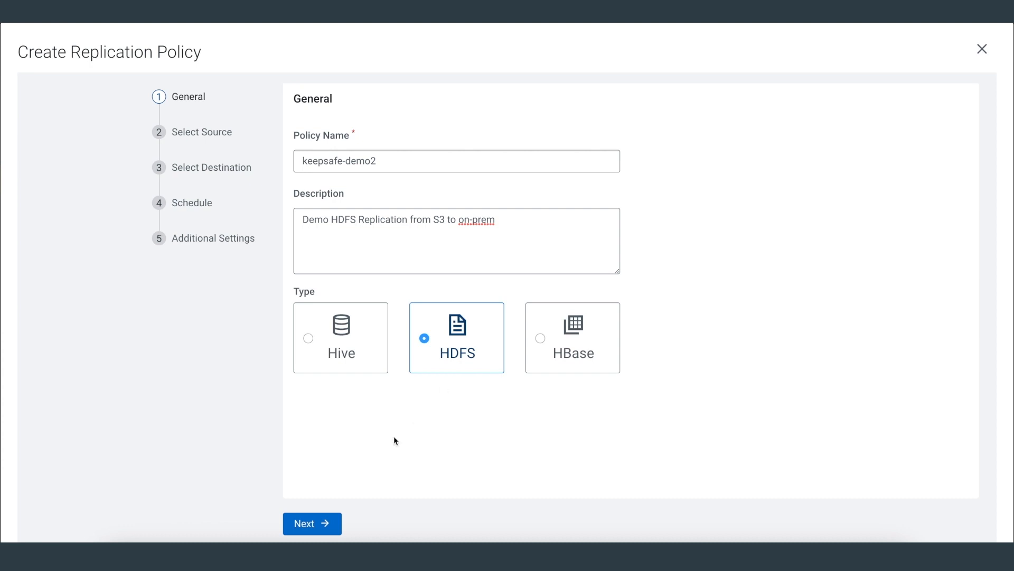
Set the policy source to S3 with the demo-keepsafe credential and the bucket path ending in keepsafe2
click(327, 523)
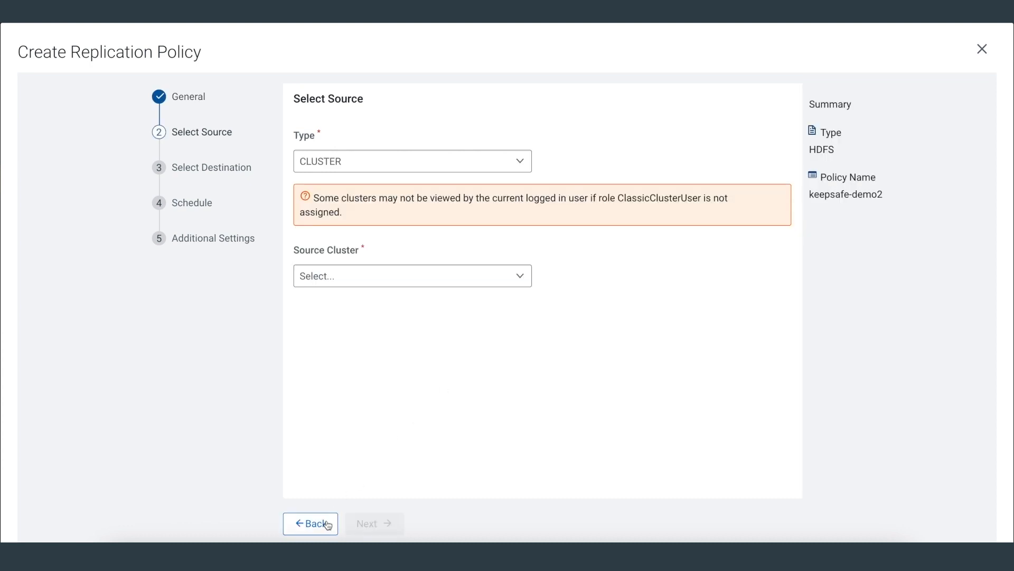
click(371, 167)
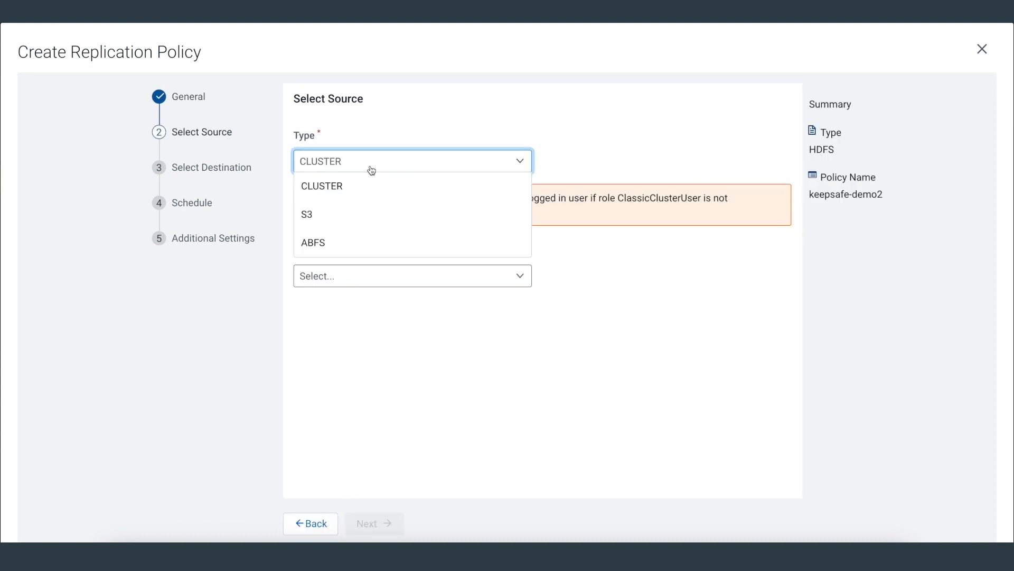
click(359, 215)
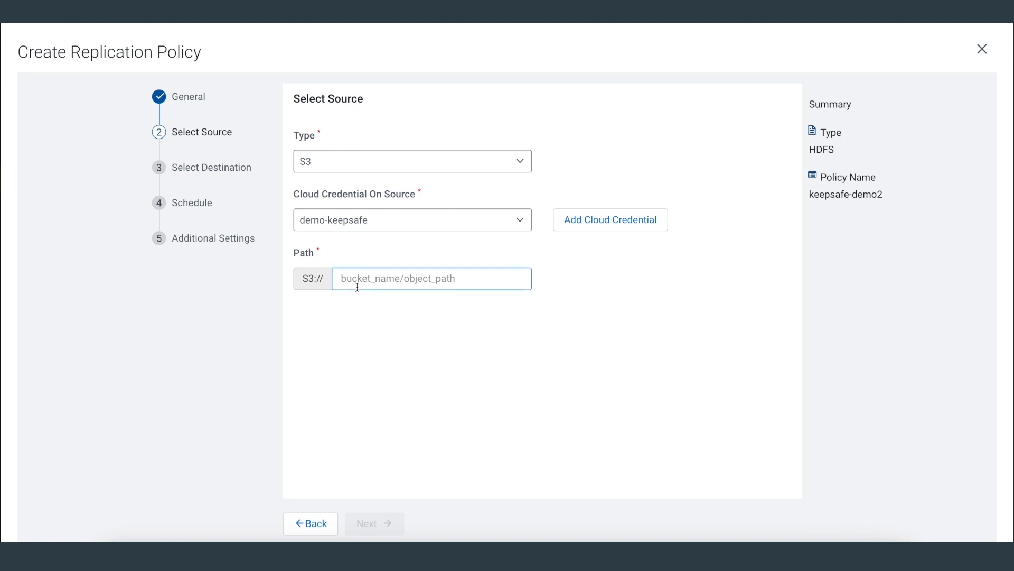
click(357, 281)
text(vijayk-cucoredev/dmx-siyi/)
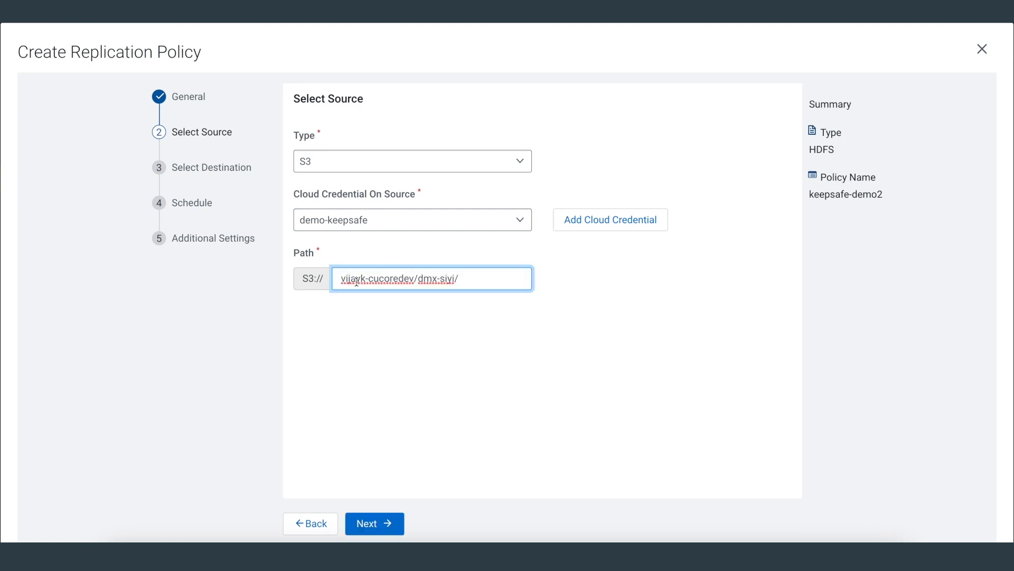
text(keepsafe2)
click(372, 524)
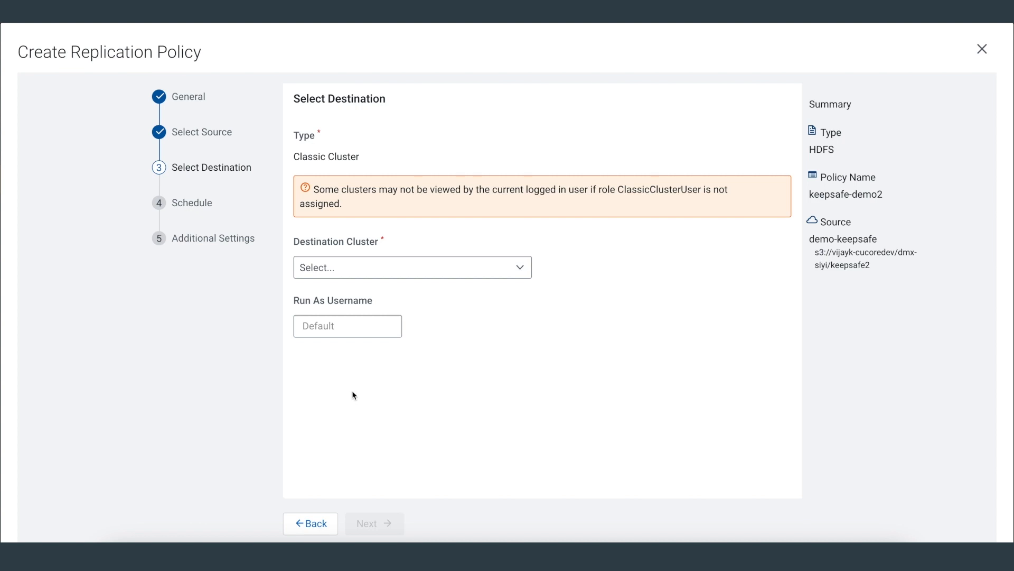
Set the destination to Cluster 1 (dmx-keepsafe2) with path /tmp/keepsafe2 and validate the policy
click(349, 274)
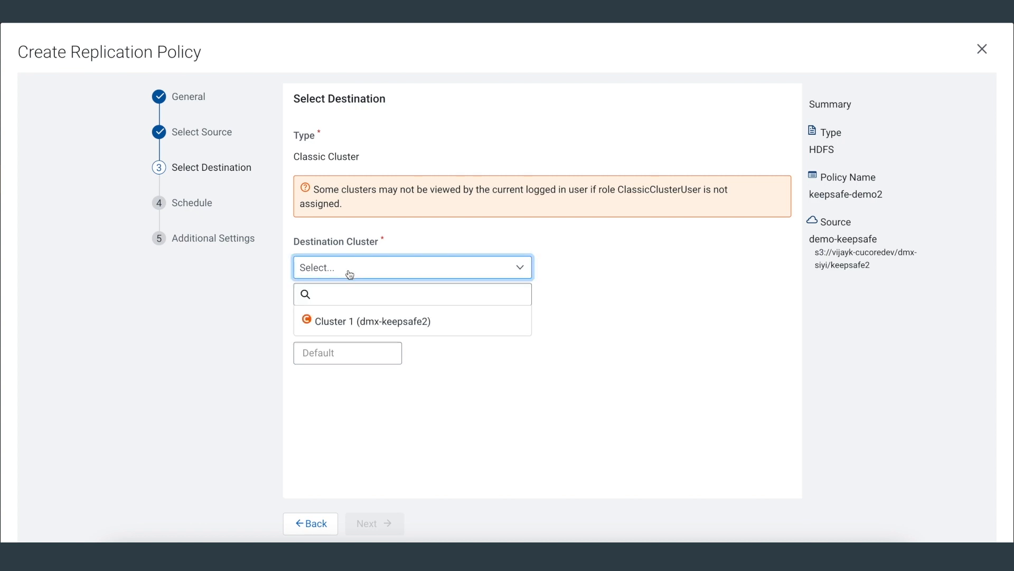
click(355, 321)
click(362, 326)
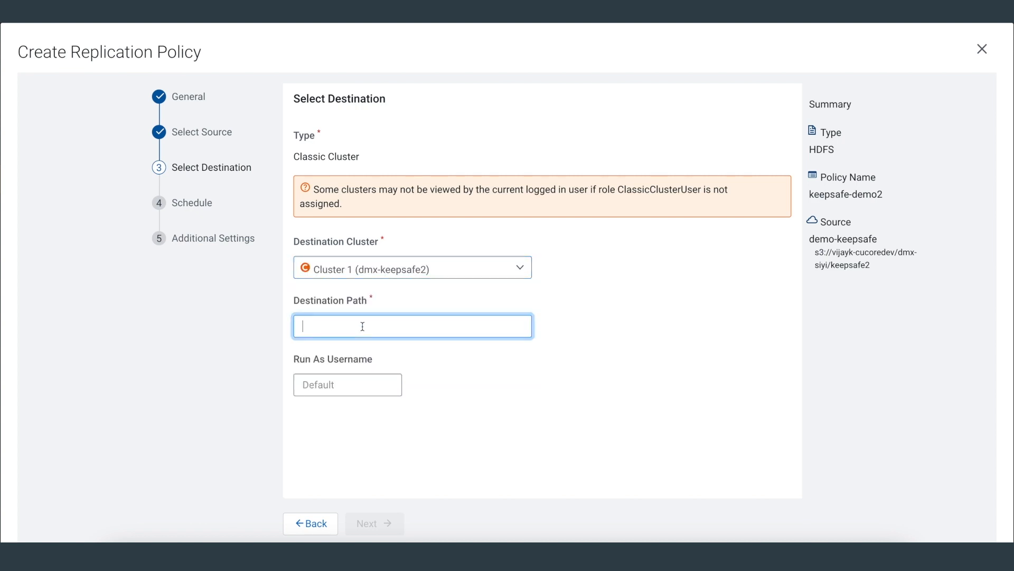
text(/tm)
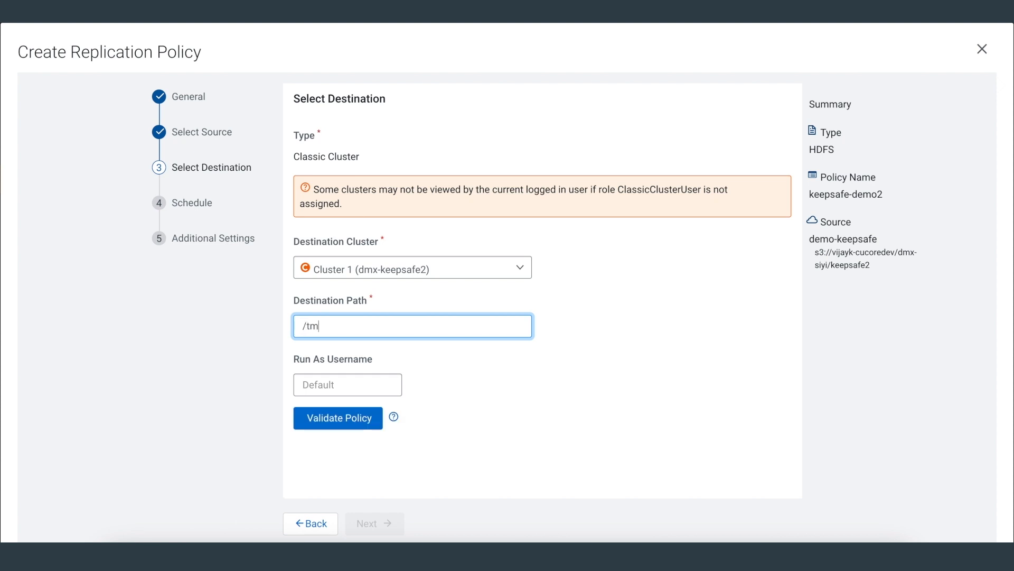
text(p/keepsafe2)
click(342, 429)
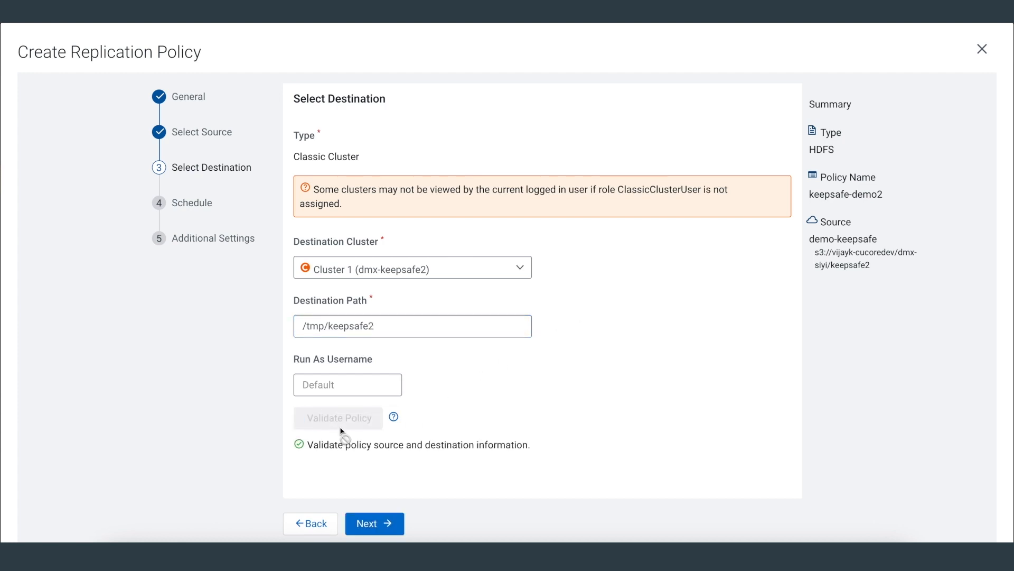
click(364, 524)
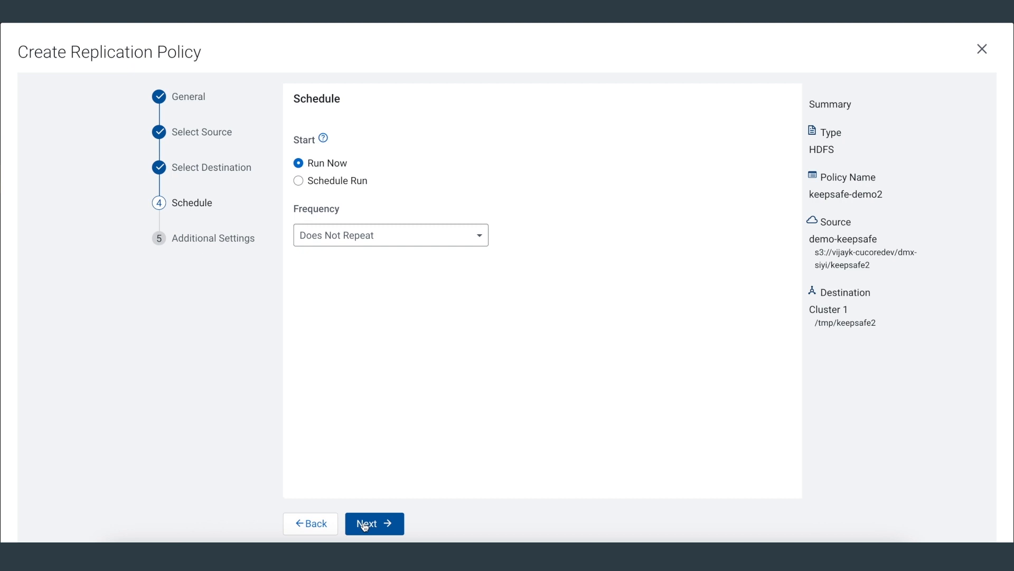
Schedule the policy to run now and repeat Daily at 12:00 AM until 2023-04-21
click(309, 238)
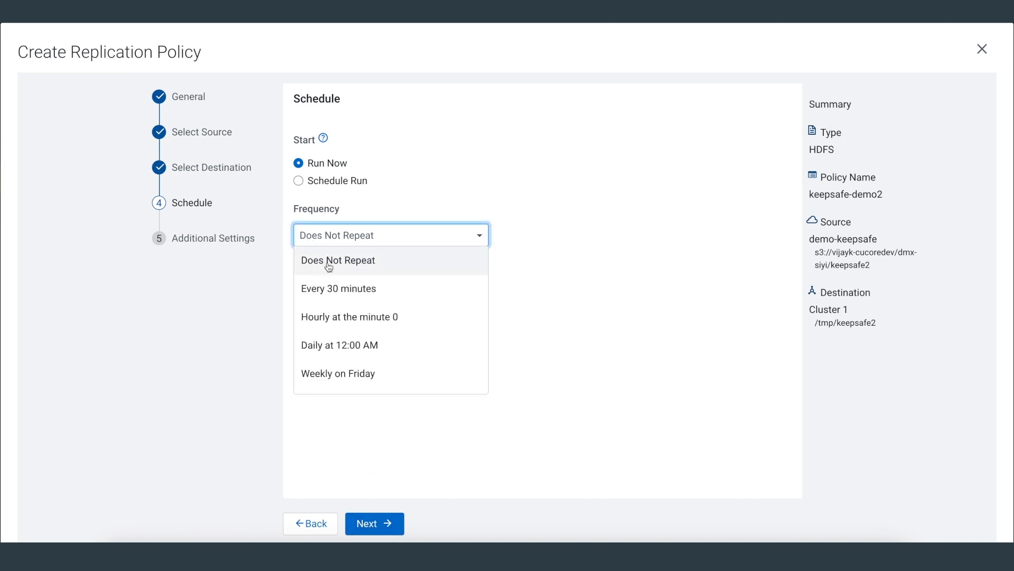
click(331, 348)
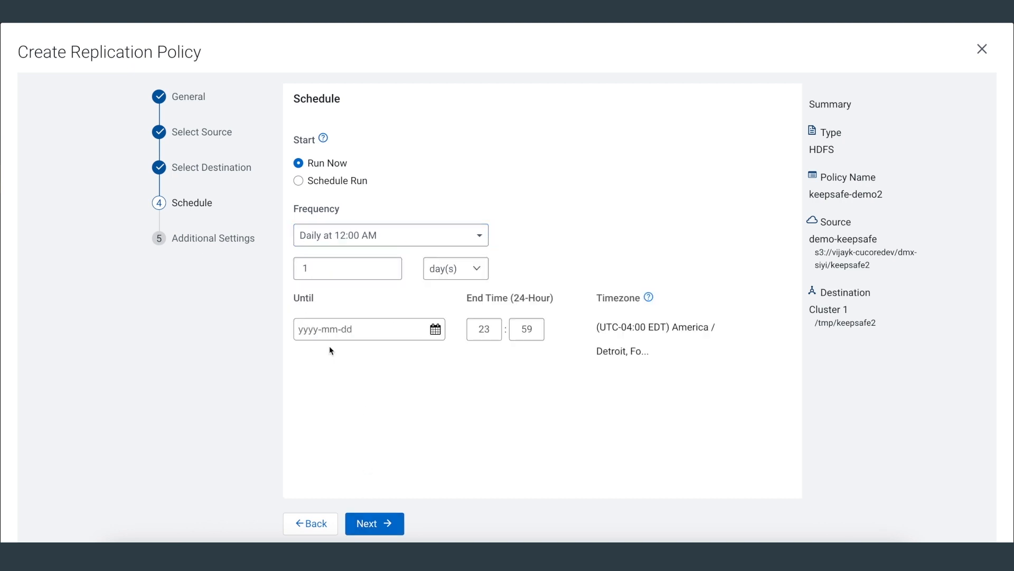
click(438, 328)
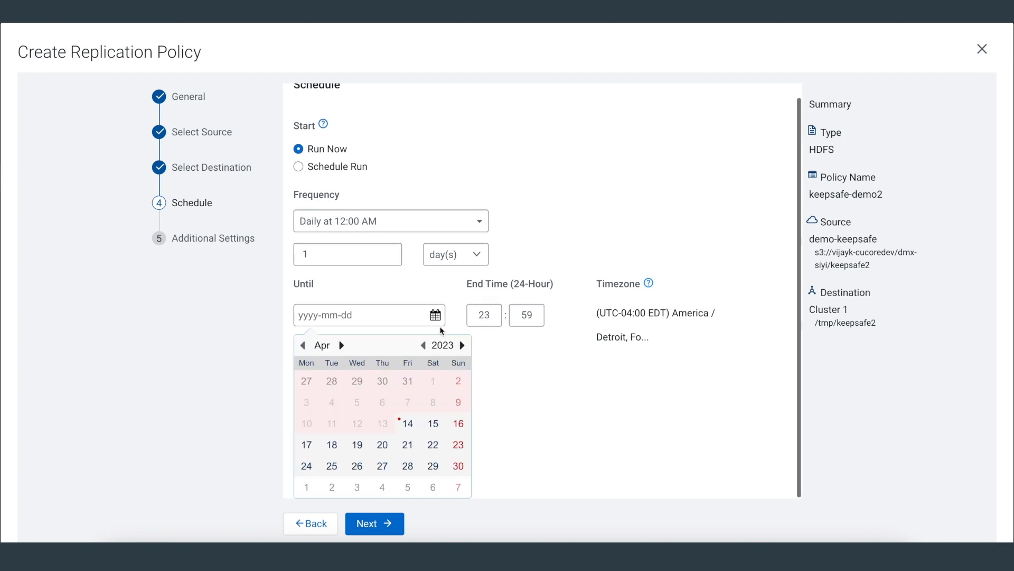
click(406, 446)
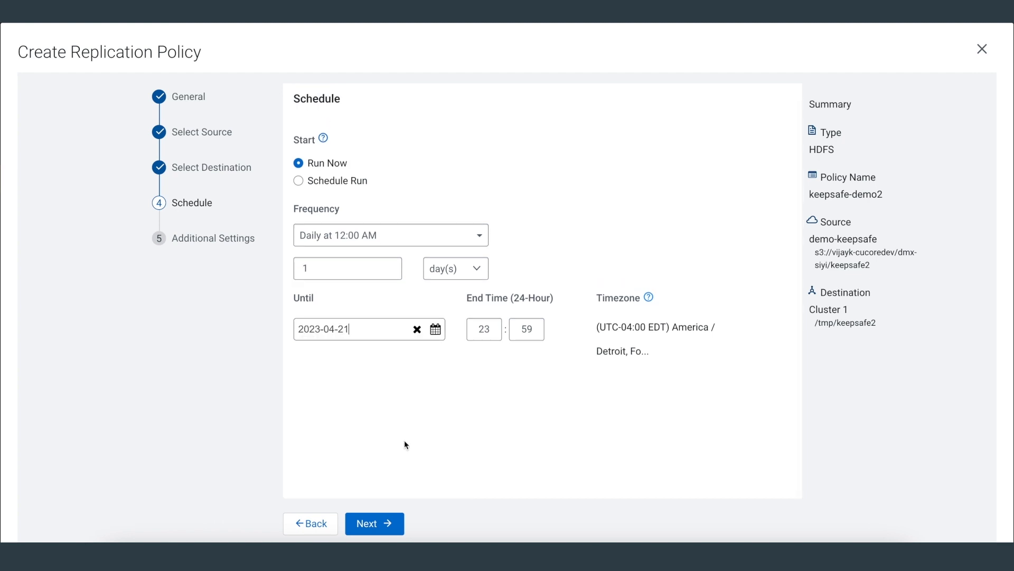
click(382, 523)
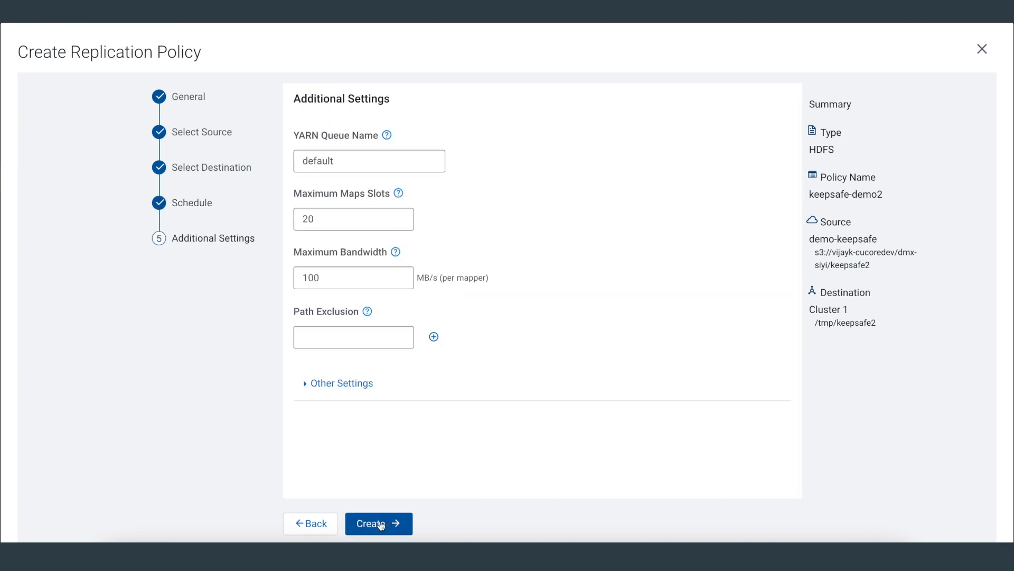
Review the additional settings, create the policy with its defaults, and open the details of keepsafe-demo2
click(341, 382)
scroll(351, 383, down, 6)
scroll(352, 383, down, 5)
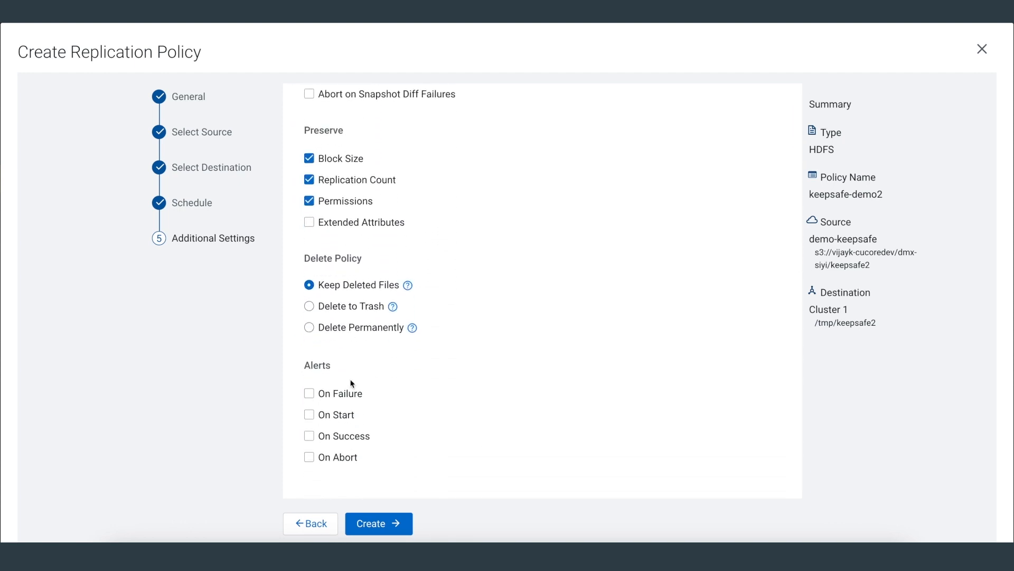
scroll(351, 382, up, 7)
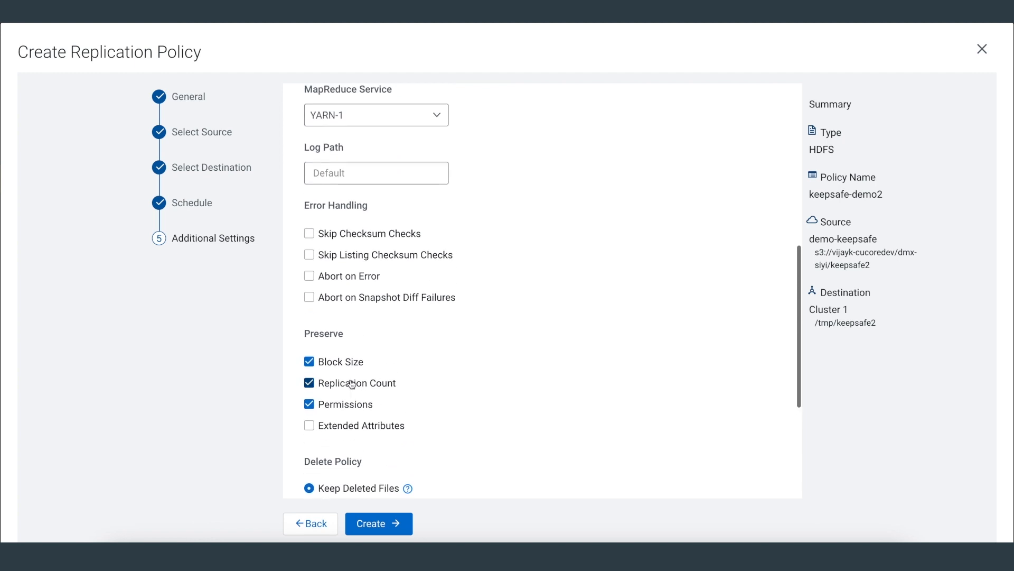
scroll(352, 383, up, 5)
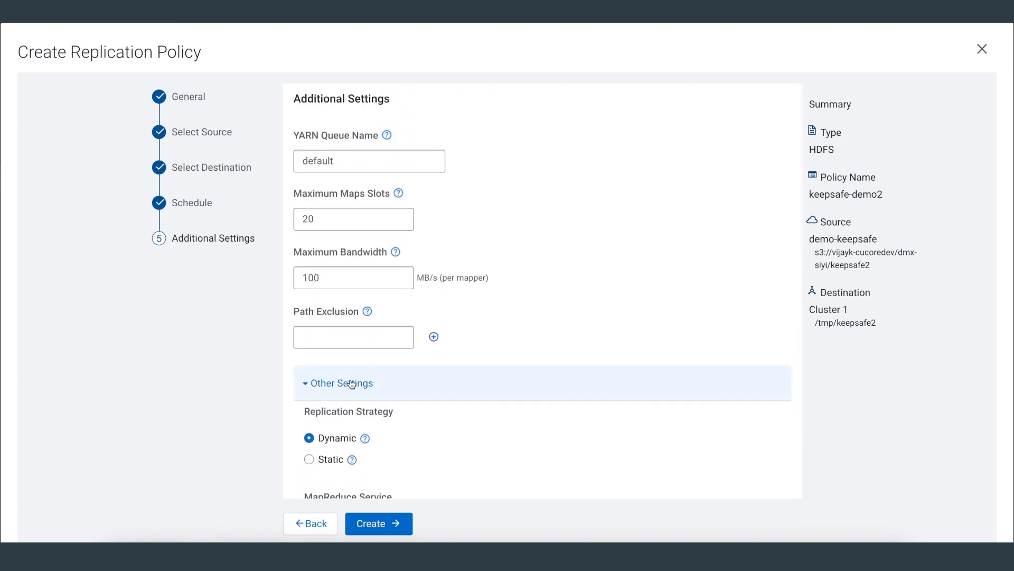
click(377, 525)
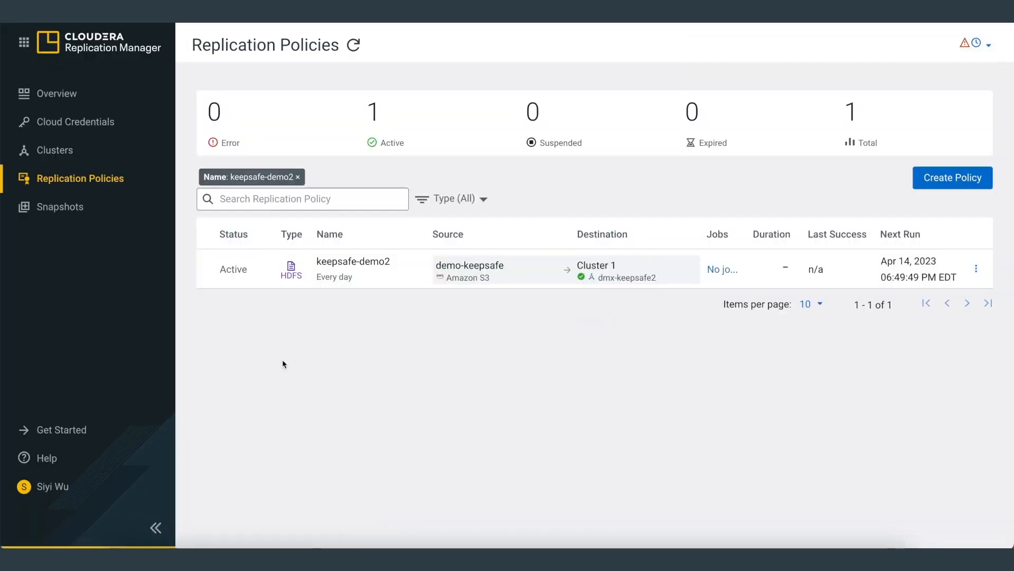
click(335, 262)
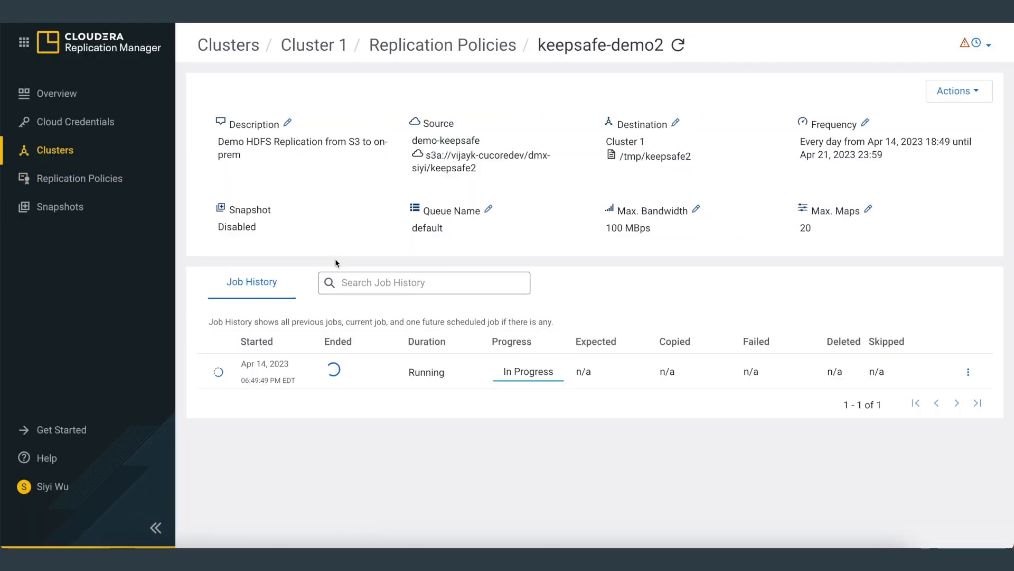